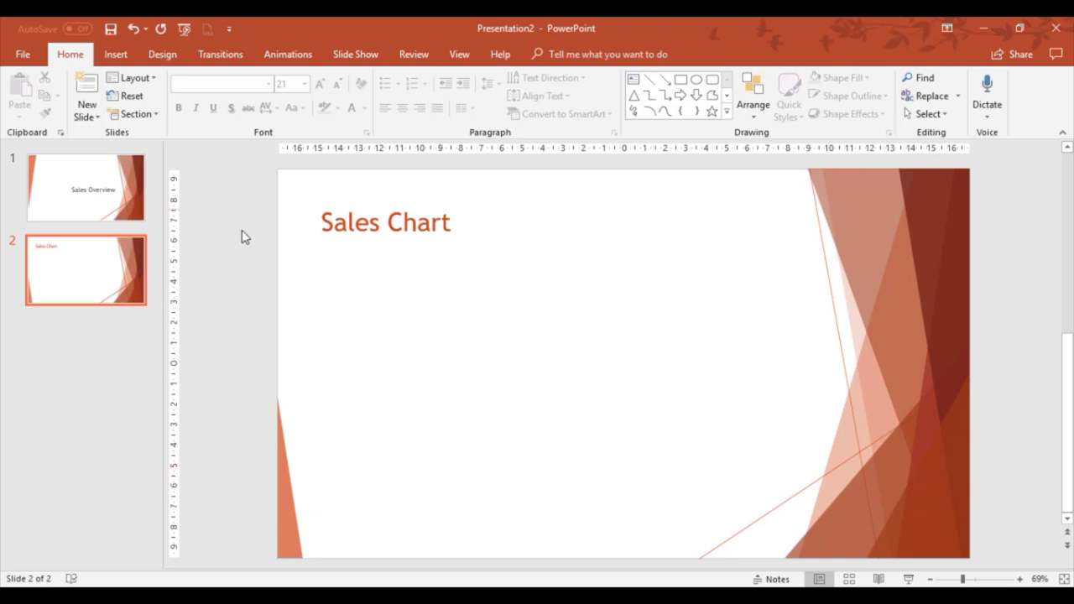
# Try the Title and Content layout on the Sales Chart slide, and return the slide to Title Only.
pyautogui.click(153, 81)
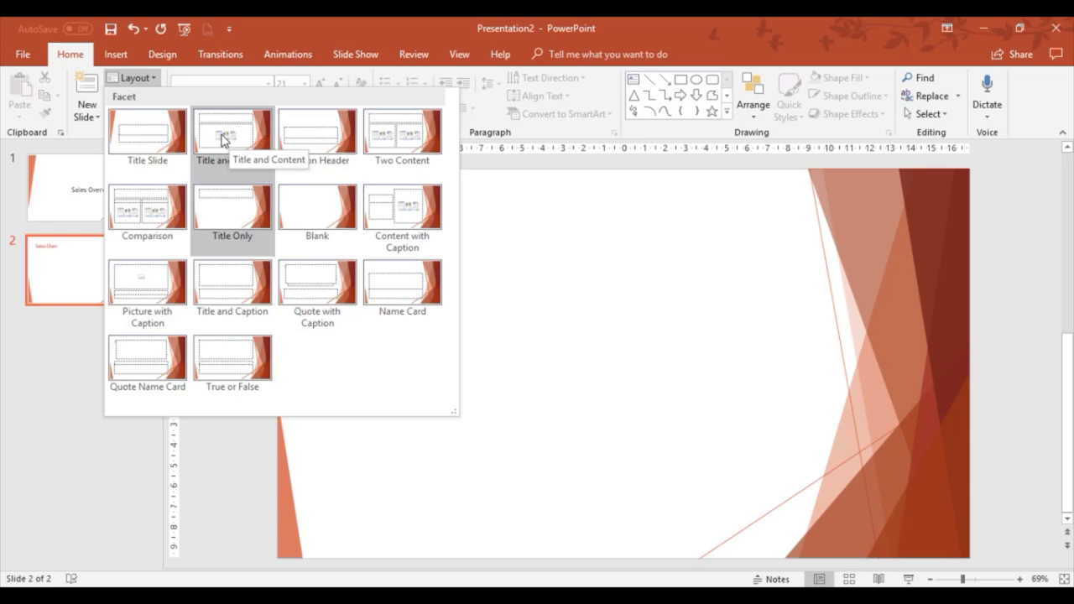
pyautogui.click(245, 134)
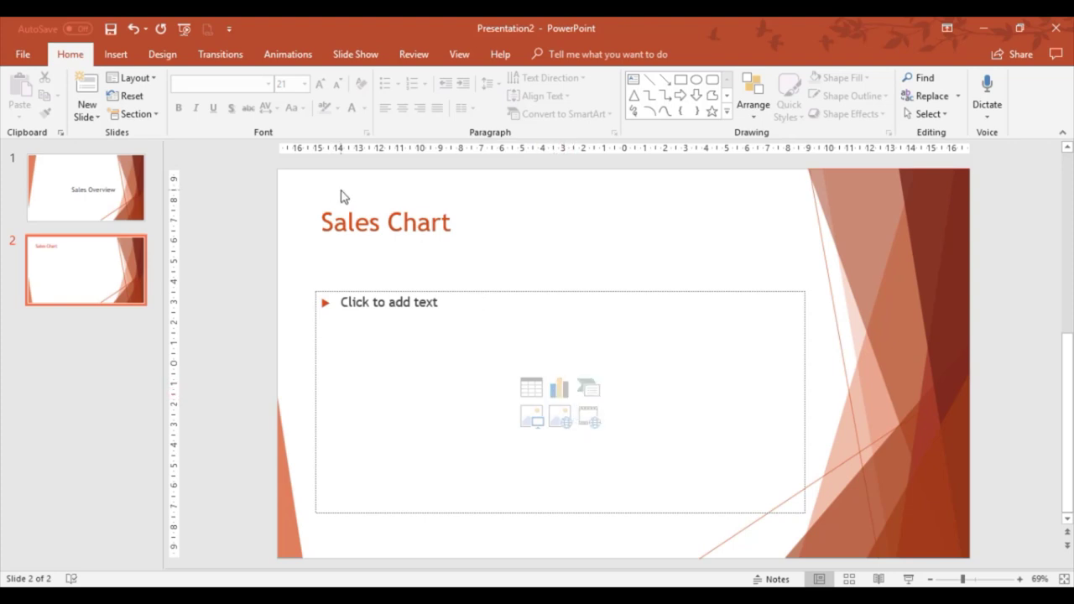
pyautogui.click(135, 78)
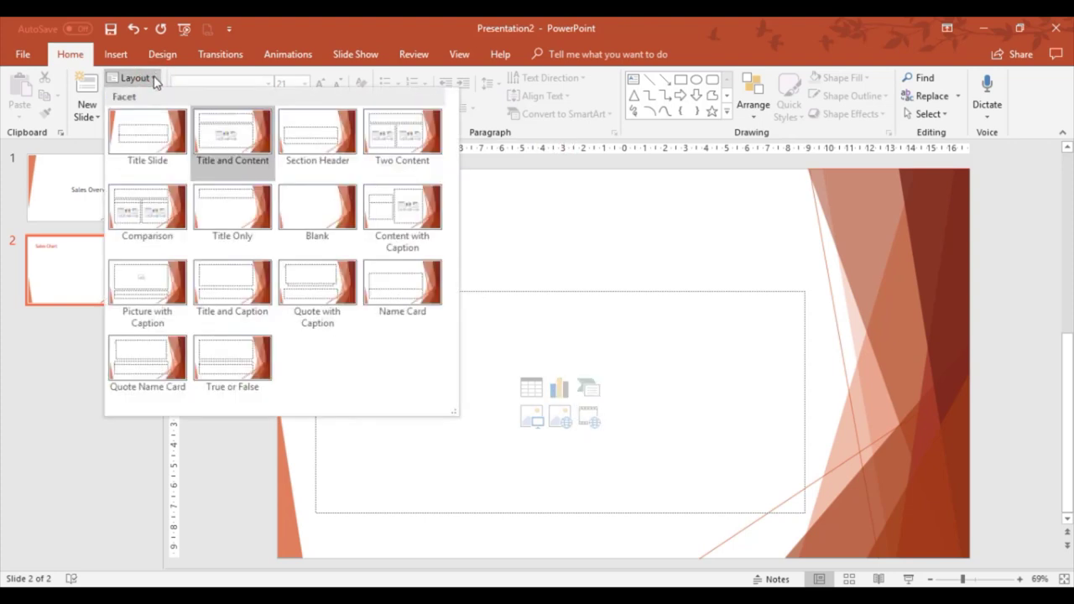
pyautogui.click(239, 212)
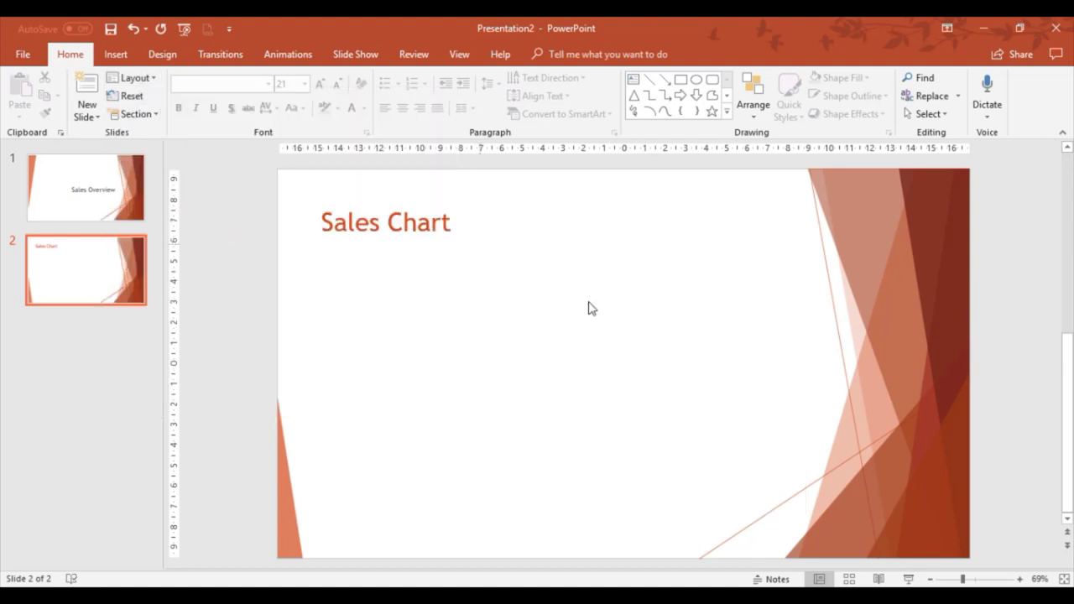
# Insert a Clustered Column - Line combo chart on the Sales Chart slide.
pyautogui.click(118, 56)
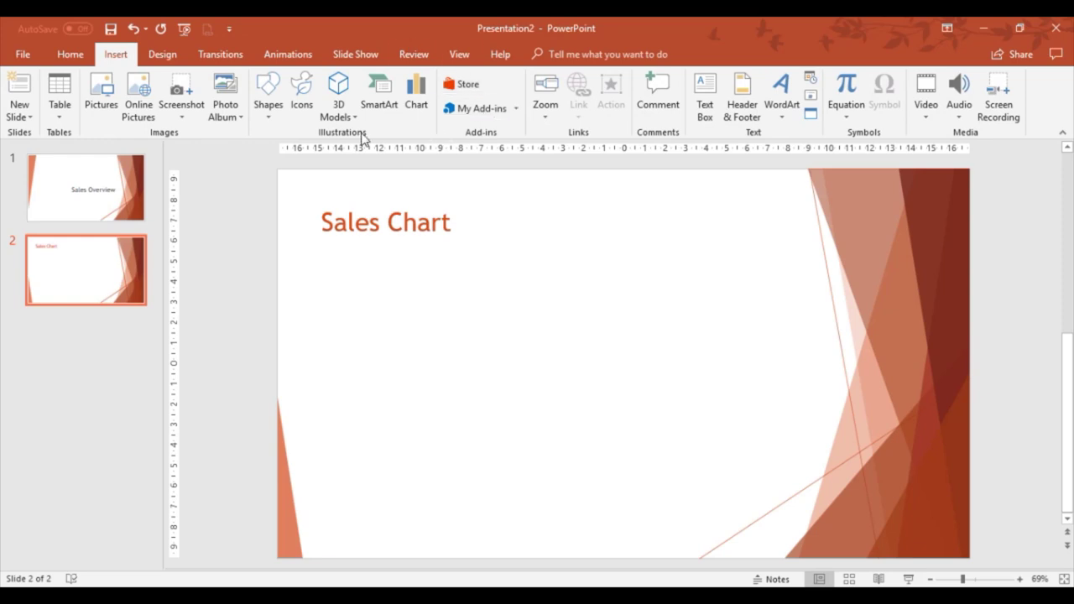
pyautogui.click(416, 99)
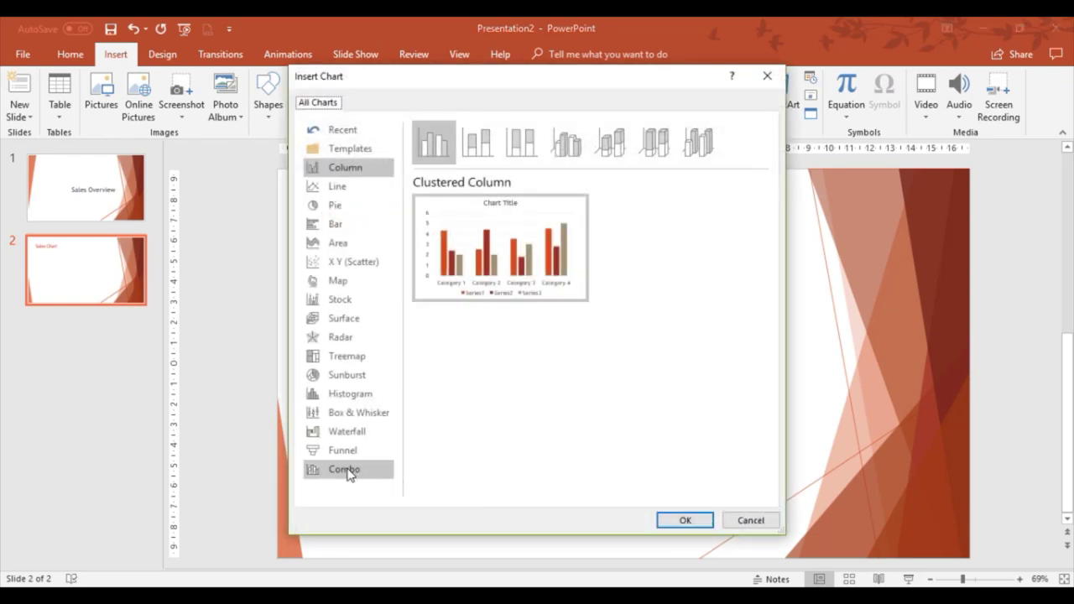
pyautogui.click(349, 475)
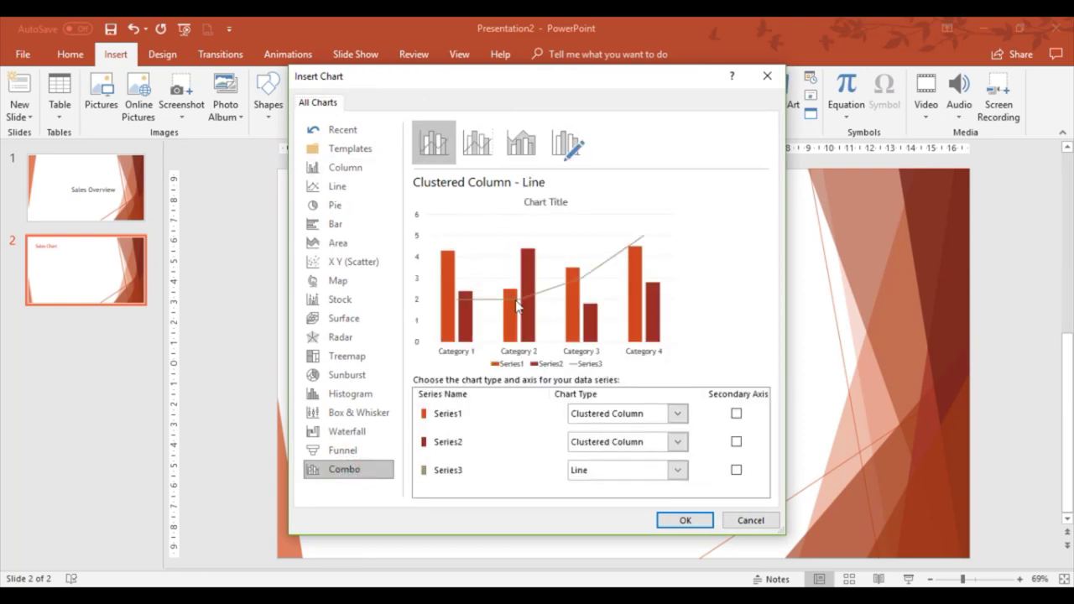
pyautogui.click(682, 520)
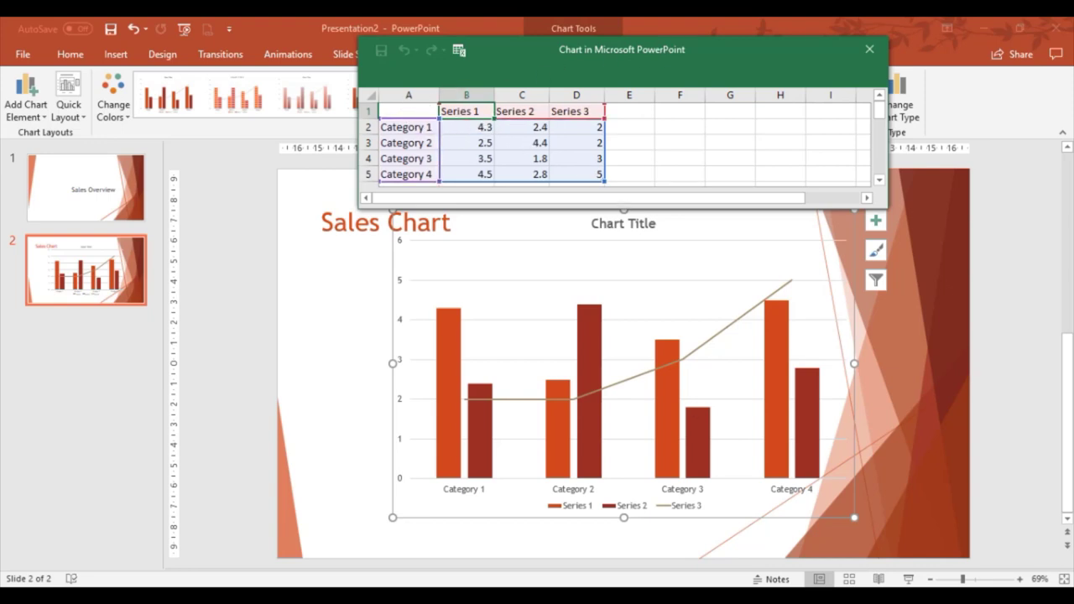
# Switch to the Sales Analysis workbook in Excel and copy the range A1:D5, leaving out the Totals row.
pyautogui.click(482, 537)
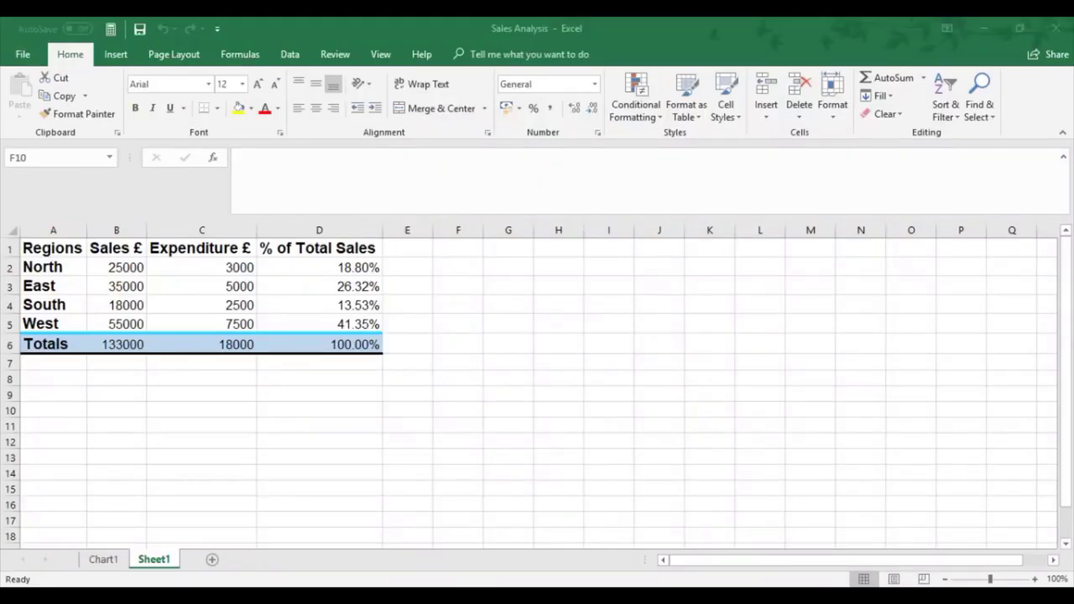
pyautogui.moveTo(32, 245); pyautogui.dragTo(302, 324)
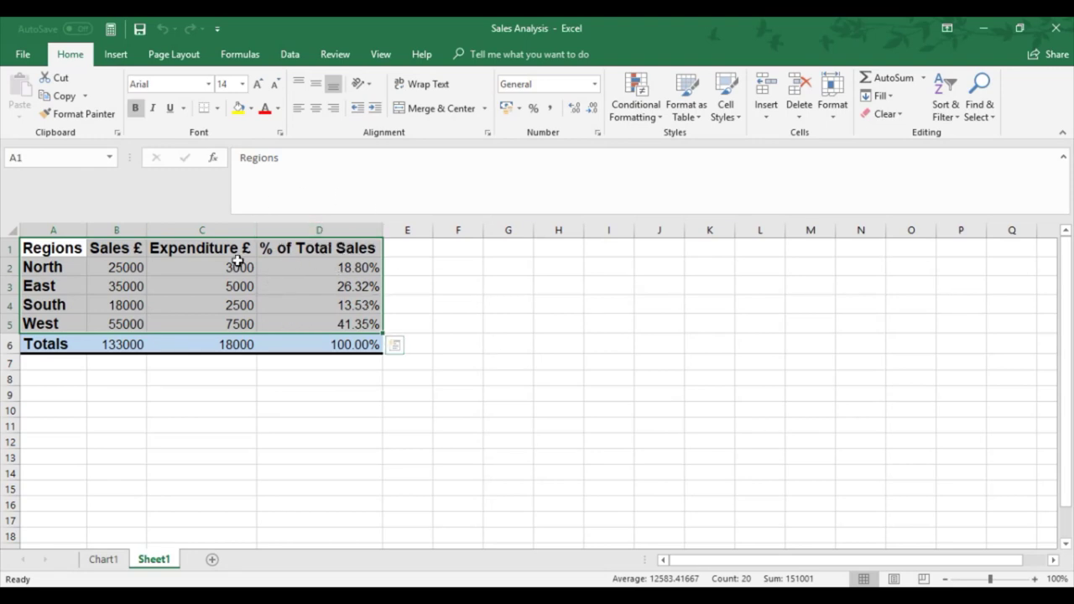
pyautogui.click(67, 99)
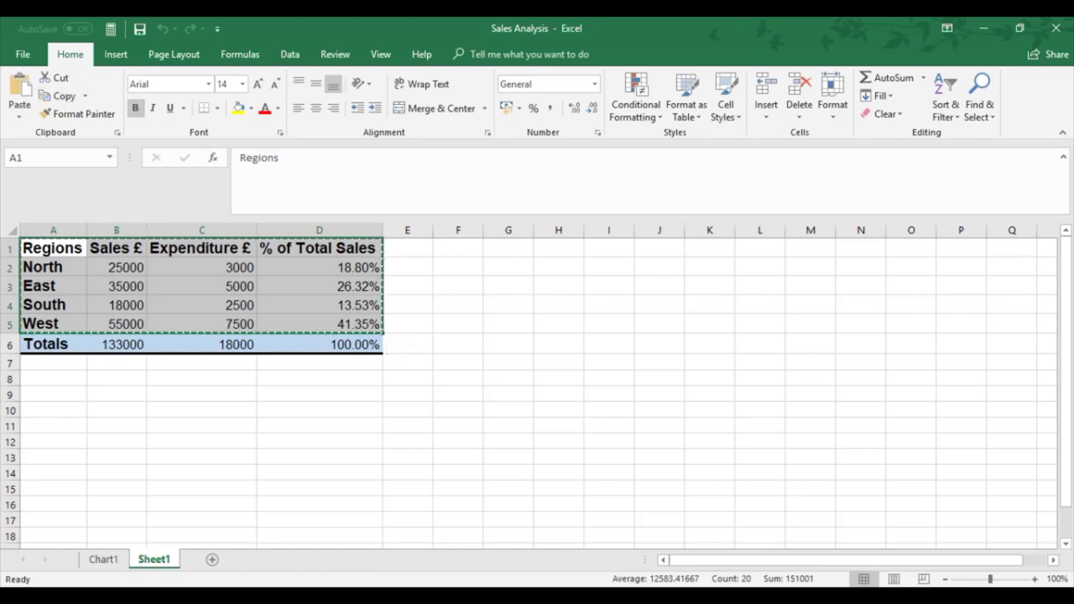
# Return to Presentation2 in PowerPoint and paste the copied data into the chart's data sheet starting at cell A1.
pyautogui.click(509, 585)
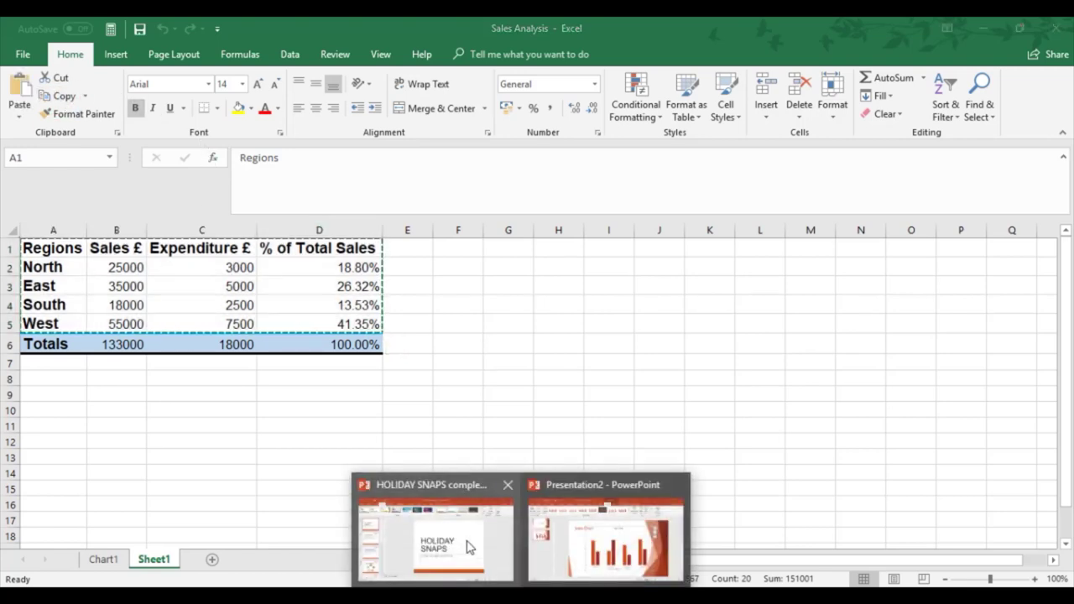
pyautogui.click(551, 555)
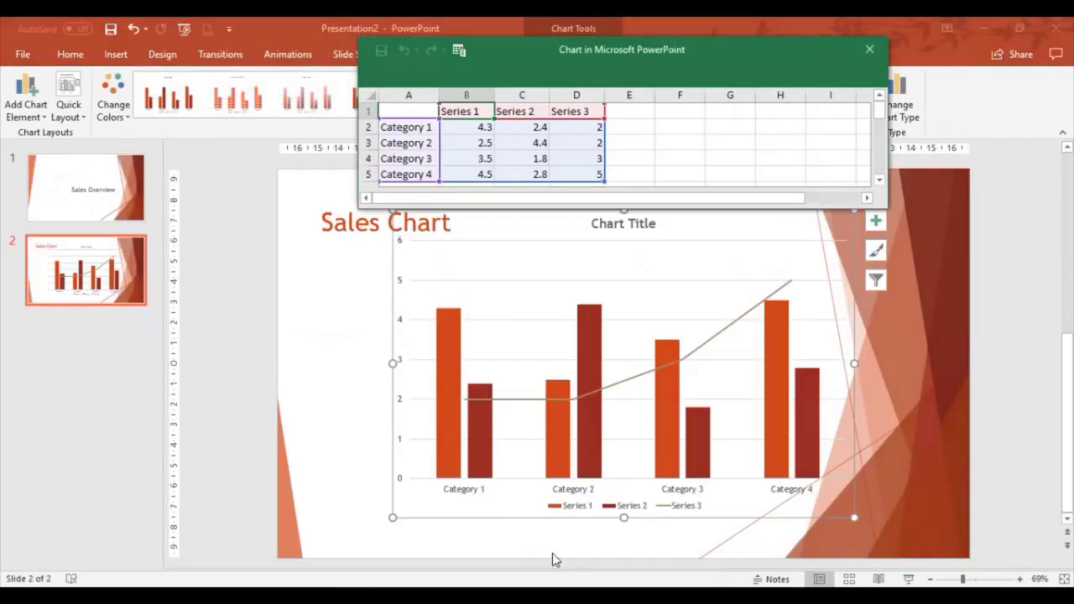
pyautogui.click(402, 112)
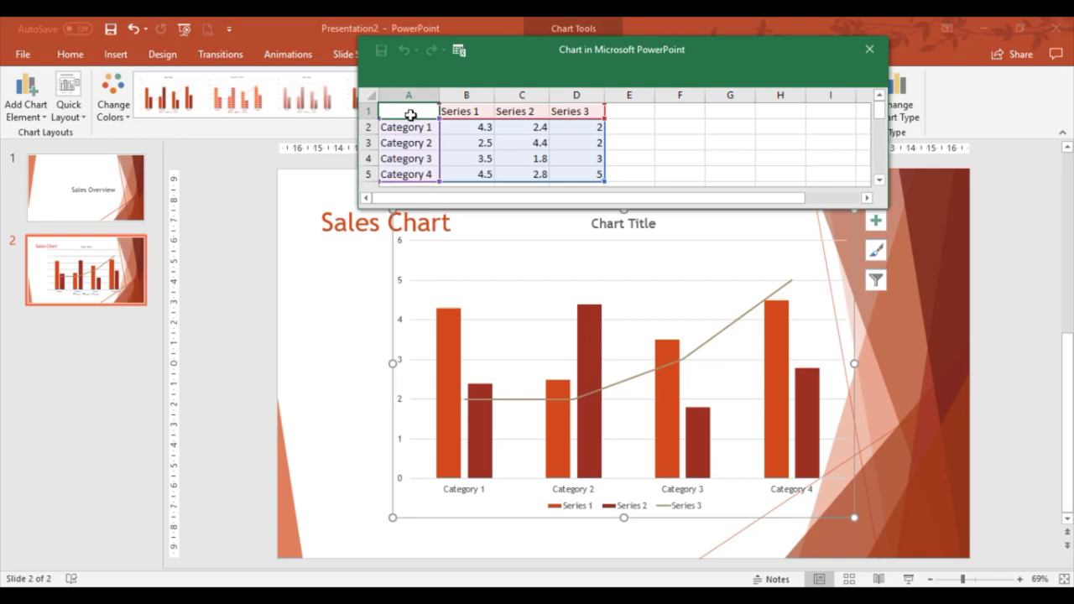
pyautogui.rightClick(401, 112)
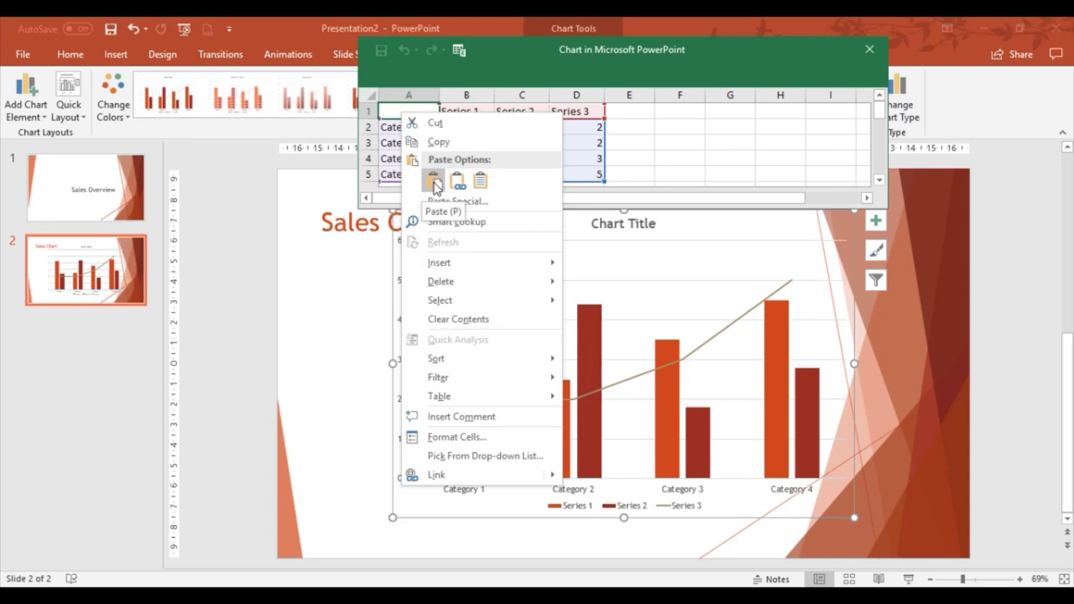
pyautogui.click(434, 183)
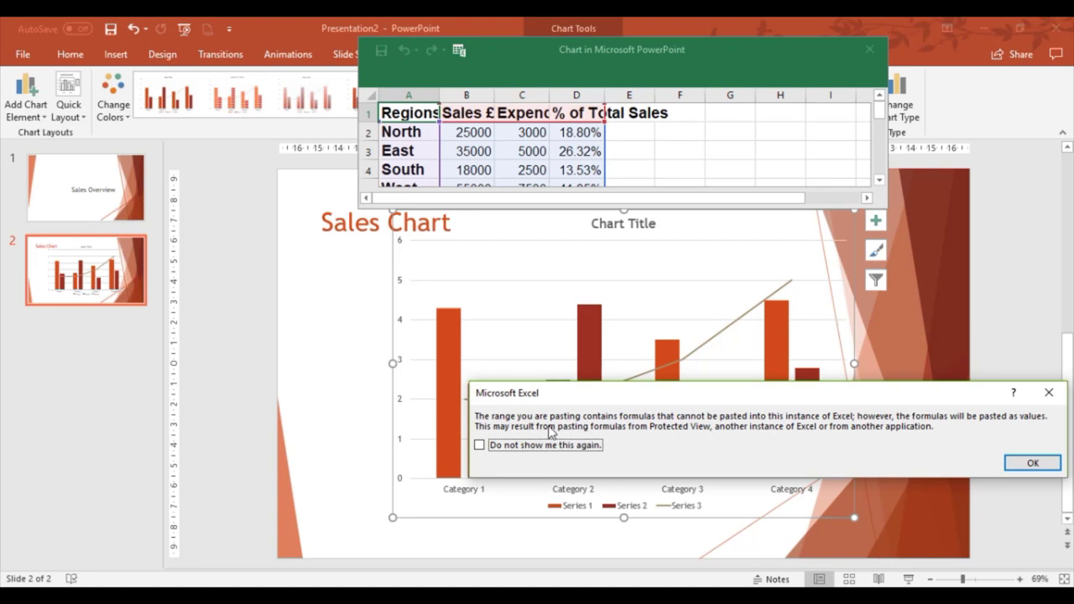
pyautogui.click(1031, 464)
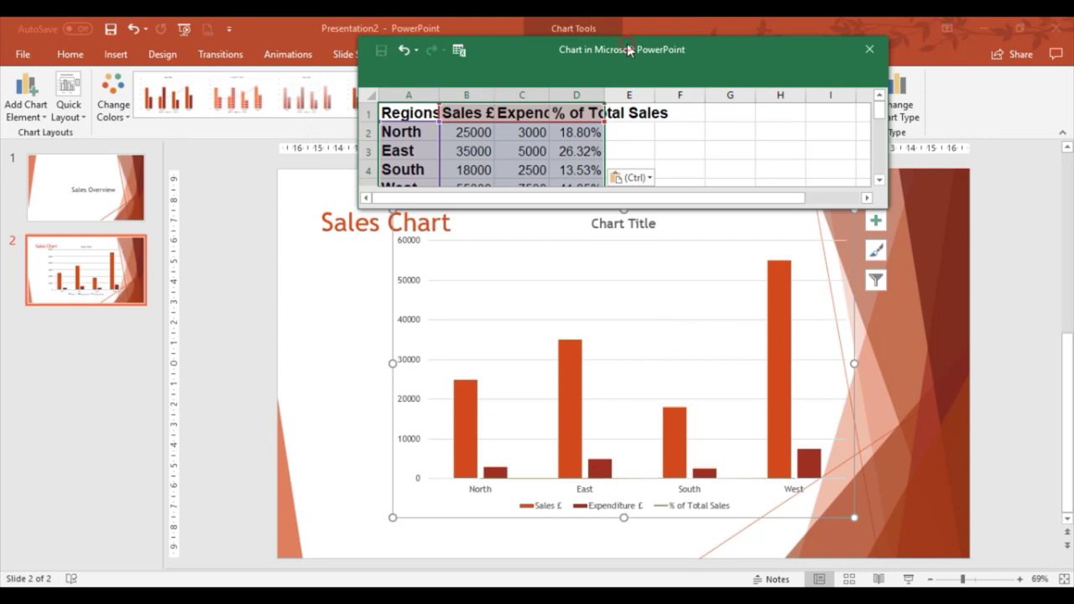
# Move the data sheet clear of the chart formatting commands and open the formatting options for the "% of Total Sales" series.
pyautogui.moveTo(628, 49); pyautogui.dragTo(666, 141)
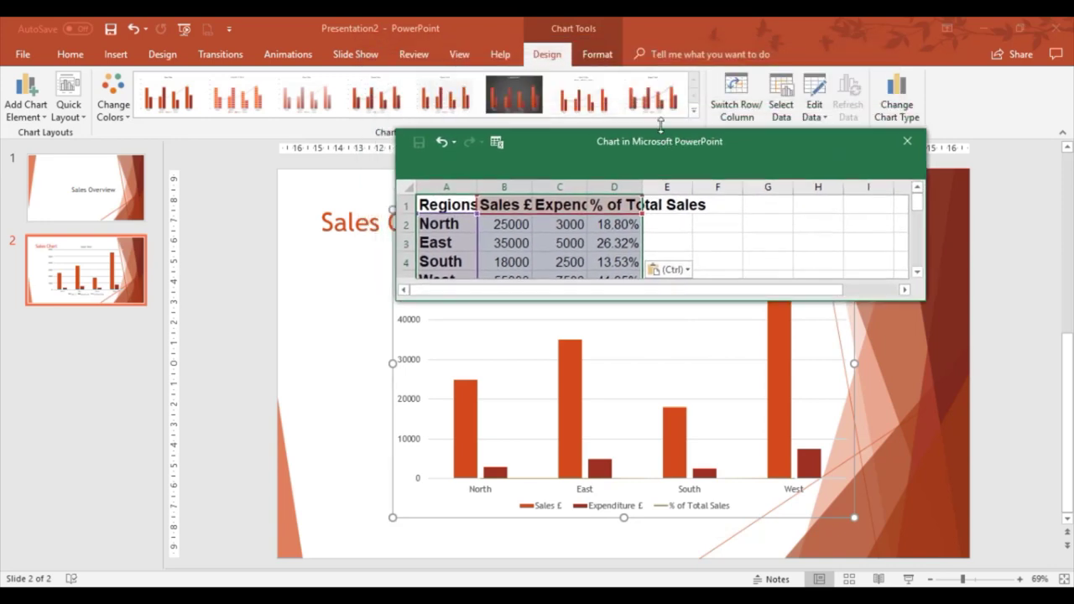
pyautogui.click(579, 37)
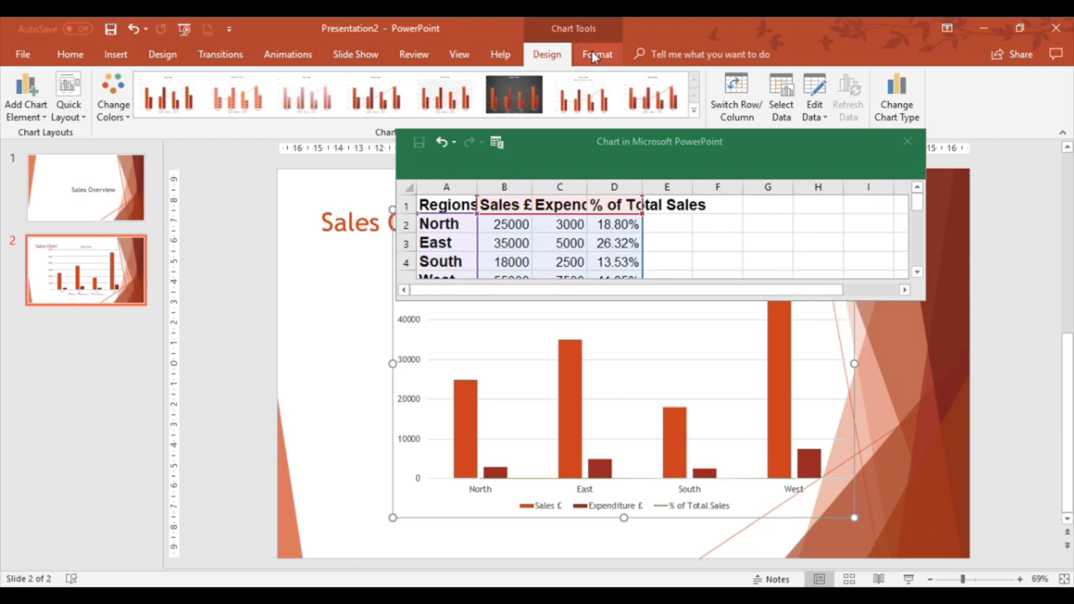
pyautogui.click(595, 54)
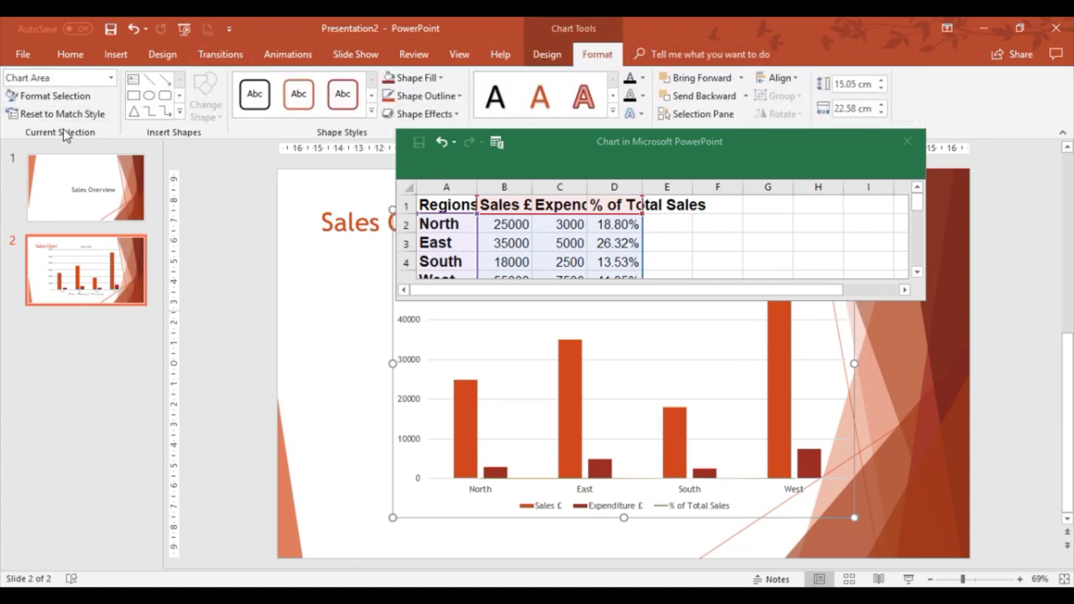
pyautogui.click(110, 77)
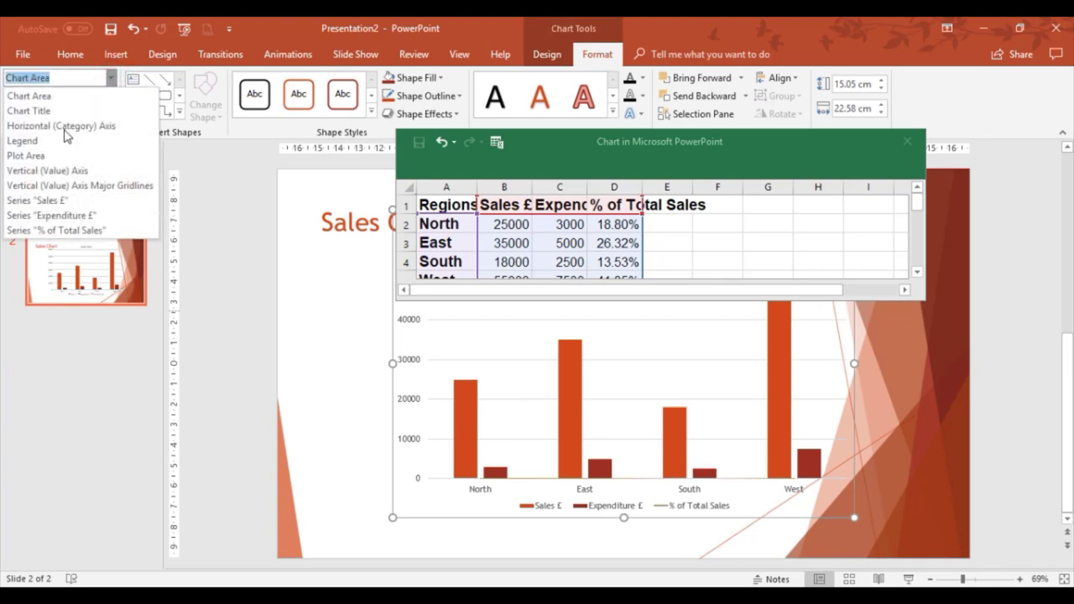
pyautogui.click(79, 231)
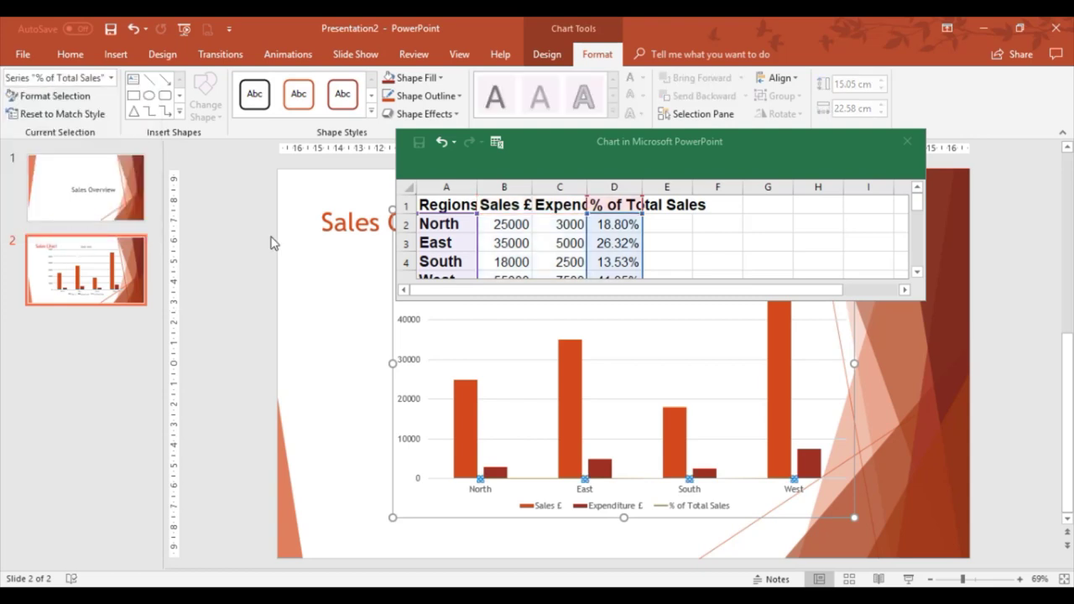
pyautogui.click(57, 100)
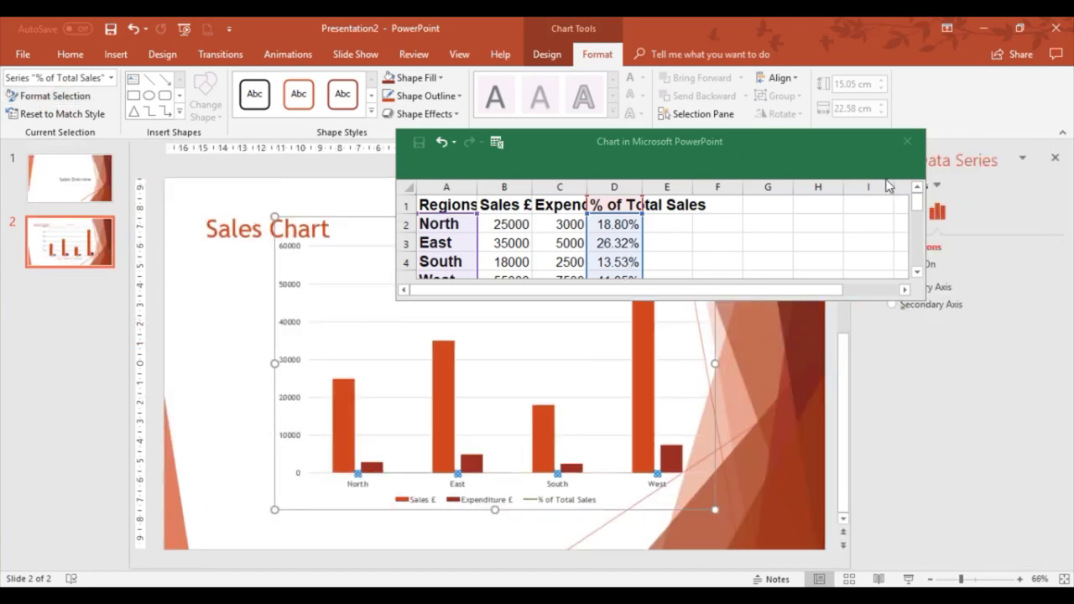
# Plot the "% of Total Sales" series on the secondary axis, and close the formatting options and the data sheet.
pyautogui.moveTo(864, 142); pyautogui.dragTo(606, 144)
pyautogui.click(892, 305)
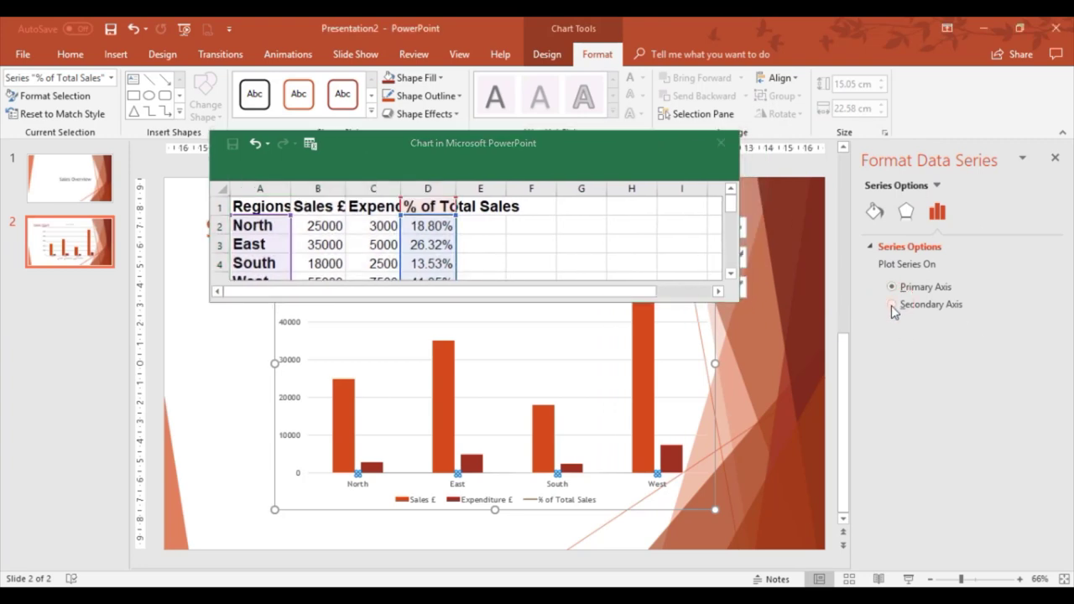
pyautogui.click(892, 305)
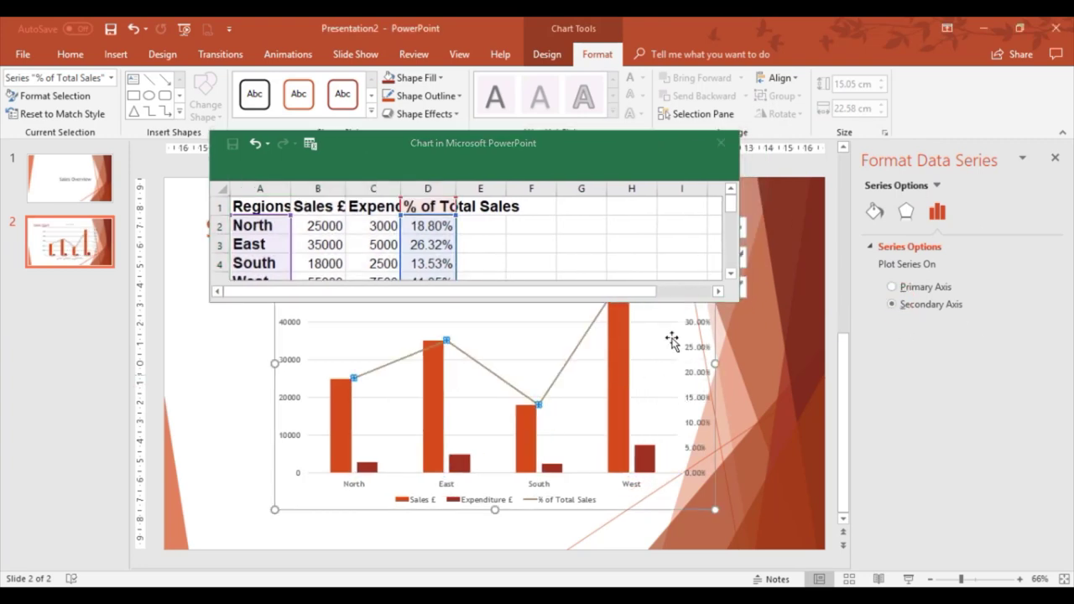
pyautogui.click(1054, 158)
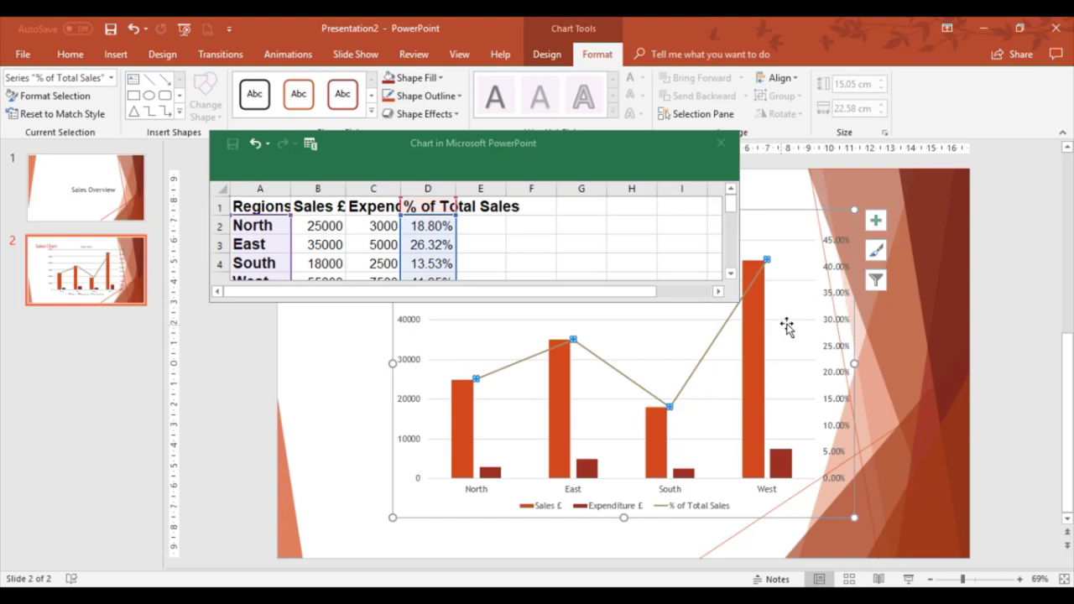
pyautogui.click(720, 144)
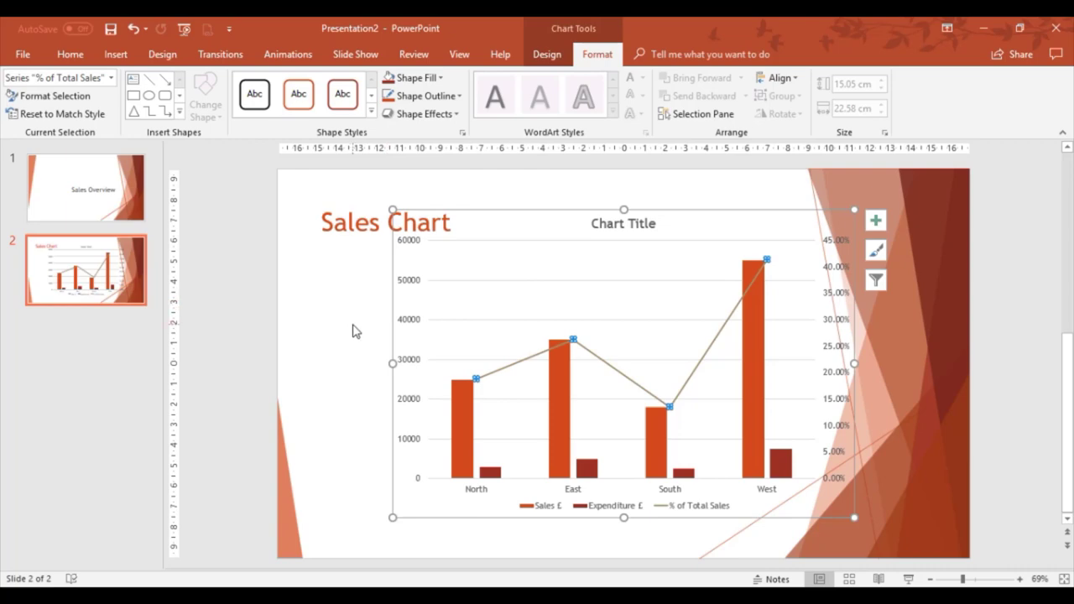
# Clear the copy selection outline in the Excel Sales Analysis workbook and return to the PowerPoint presentation.
pyautogui.click(485, 588)
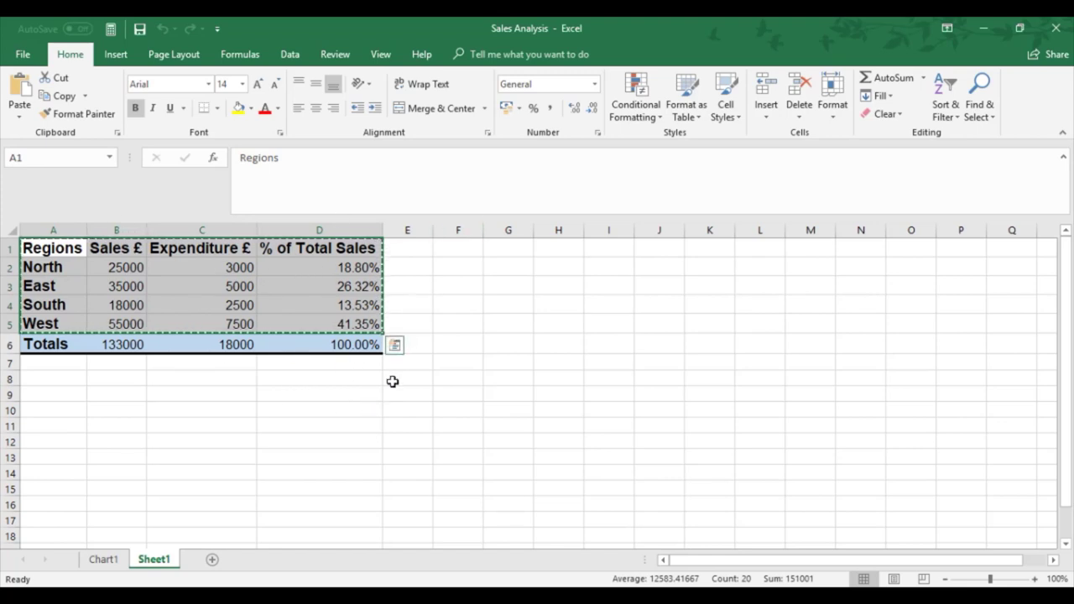
pyautogui.press('Escape')
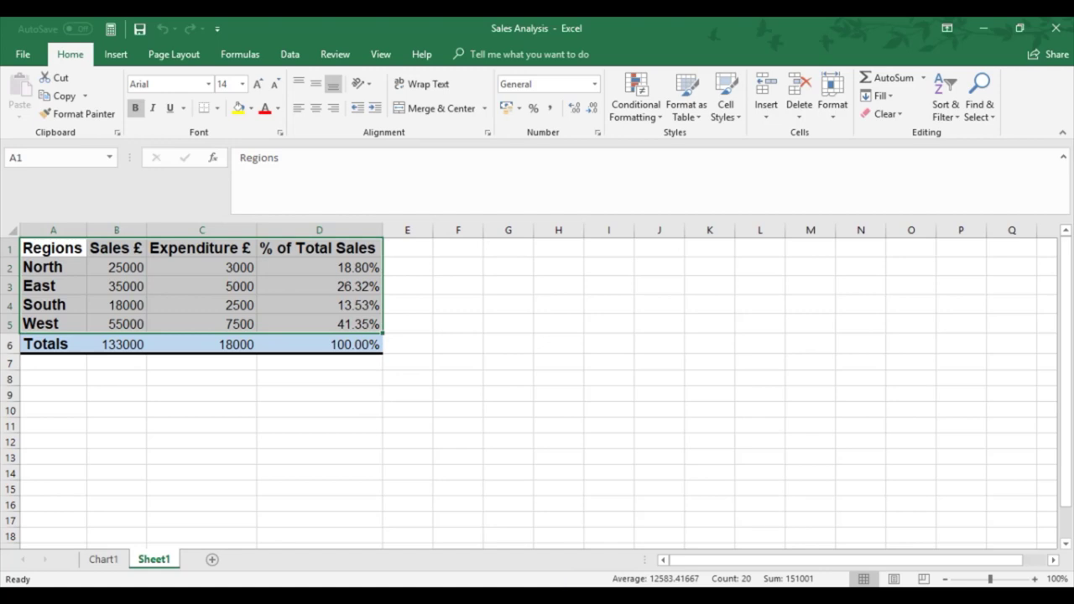
pyautogui.click(497, 581)
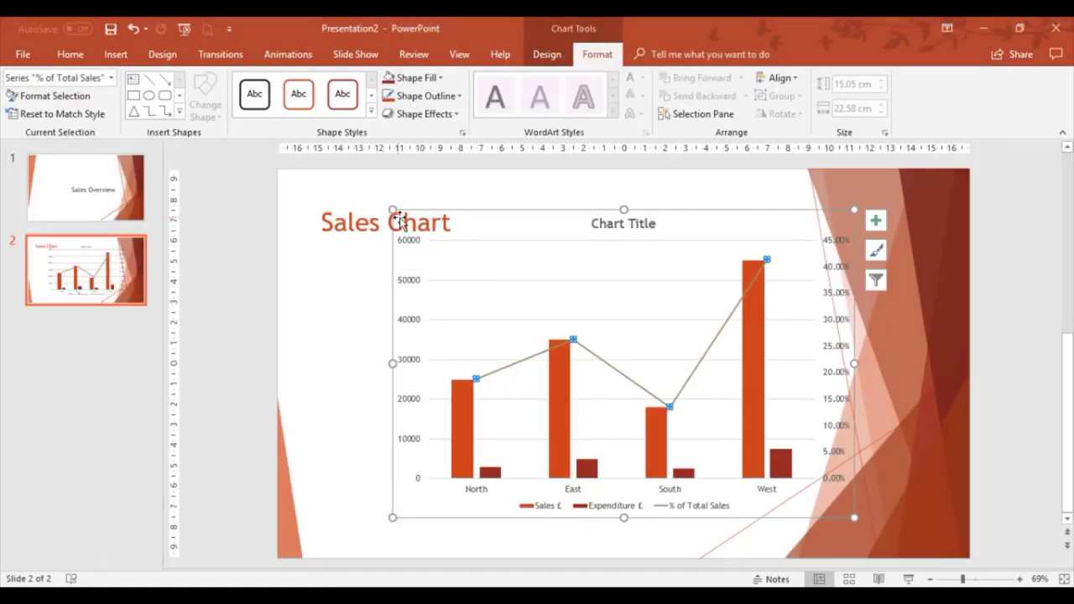
# Resize and position the chart below the Sales Chart title, about 13.4 cm high and 21.3 cm wide.
pyautogui.moveTo(395, 210); pyautogui.dragTo(323, 268)
pyautogui.moveTo(784, 557); pyautogui.dragTo(758, 524)
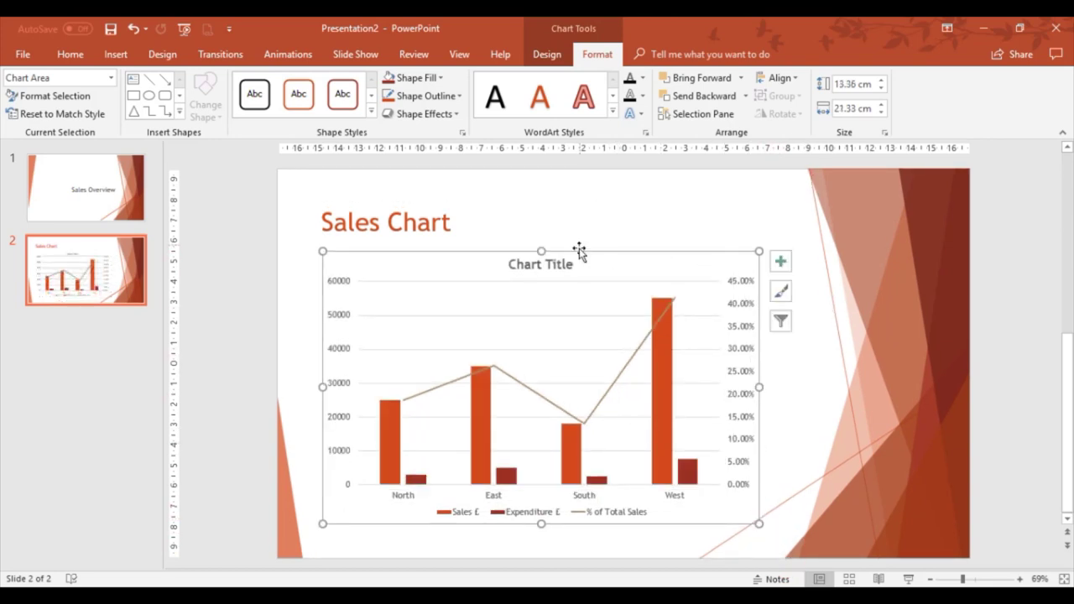